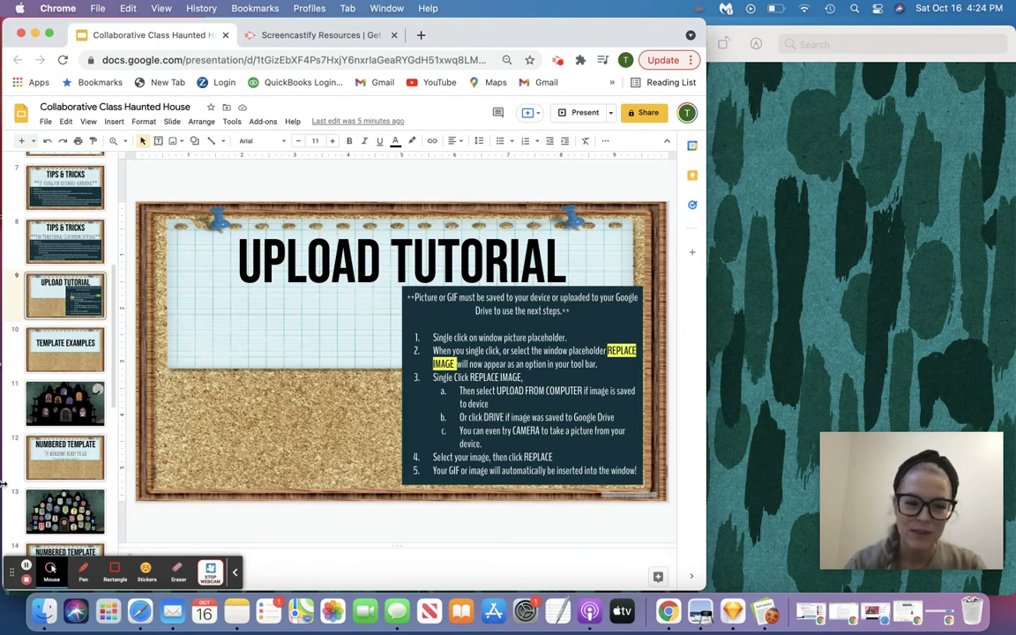
Scroll the filmstrip and open slide 13, the numbered haunted house template
scroll(81, 421, down, 2)
scroll(81, 422, down, 3)
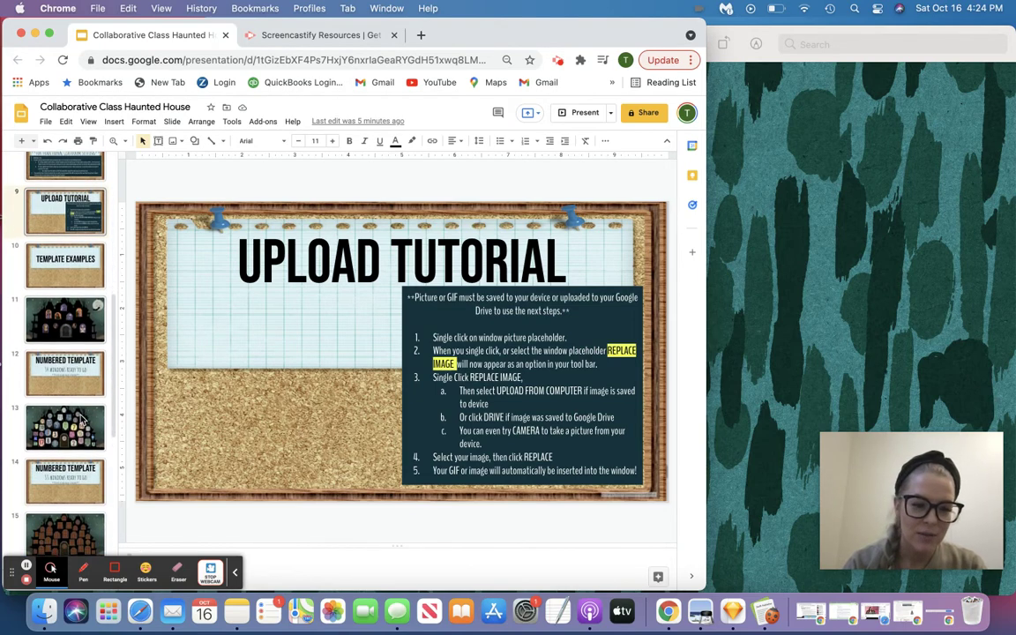
scroll(81, 421, down, 1)
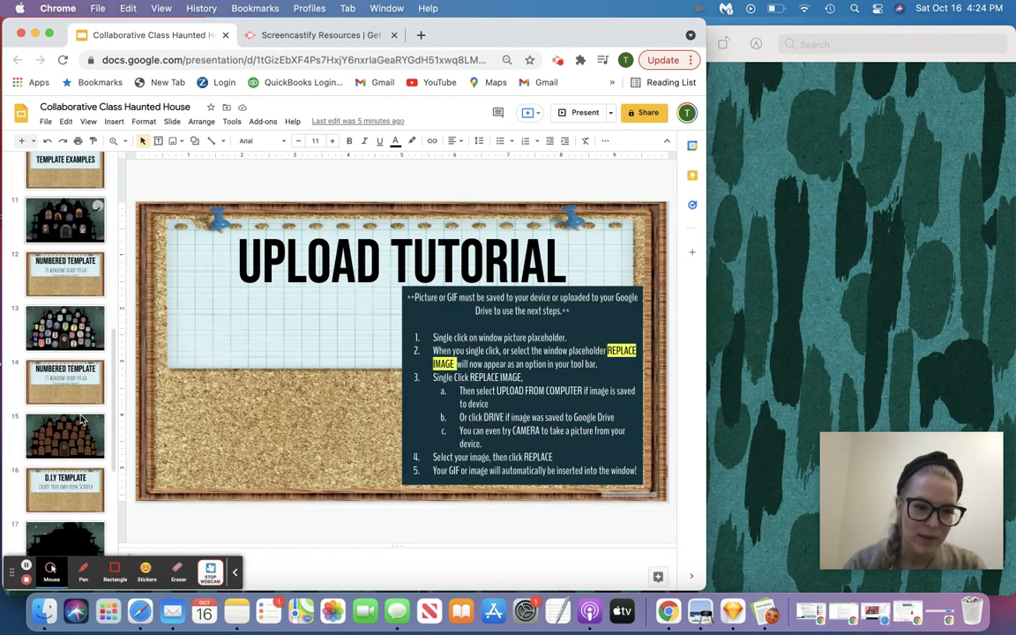
click(52, 335)
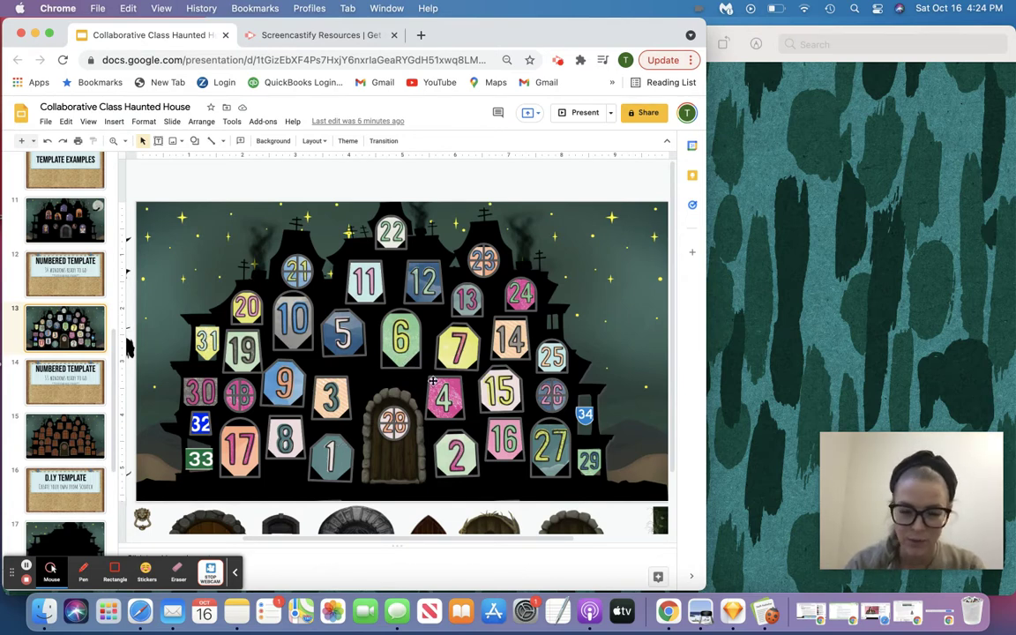
Select the image in window 3 of the haunted house
click(327, 400)
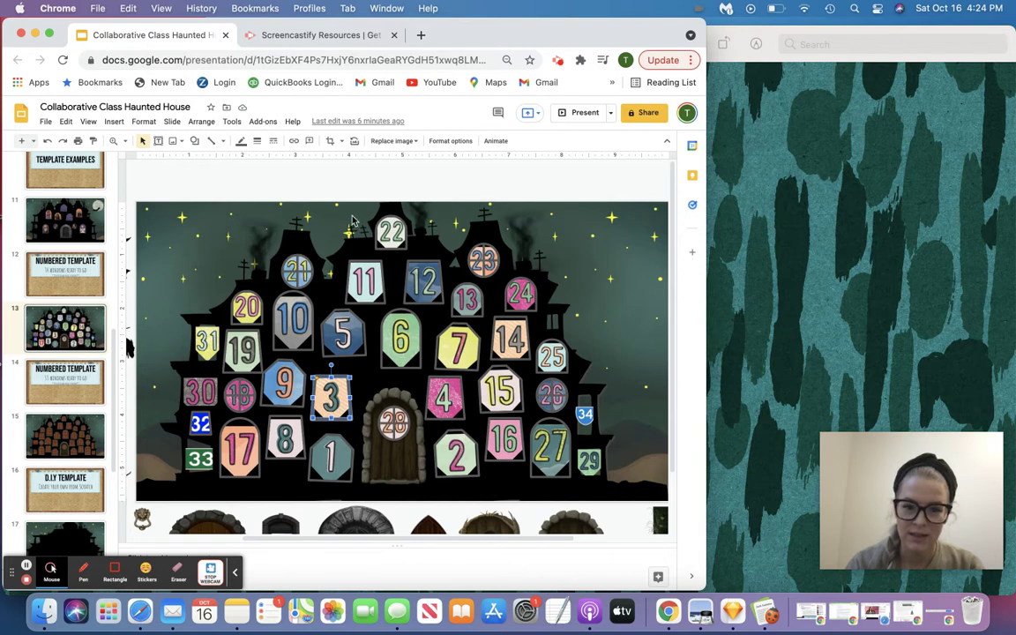
click(333, 173)
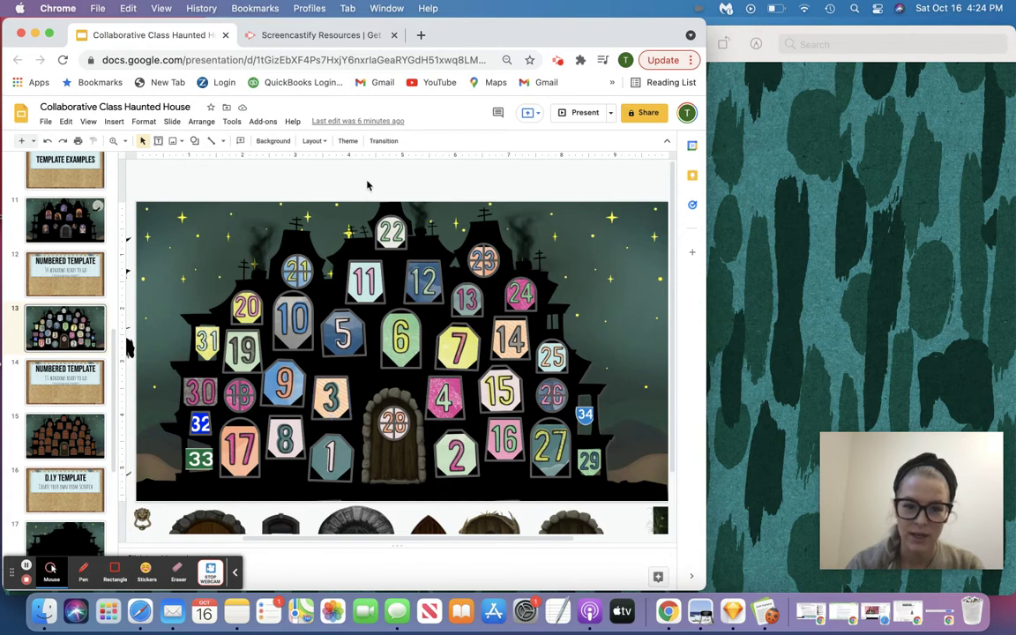
click(336, 396)
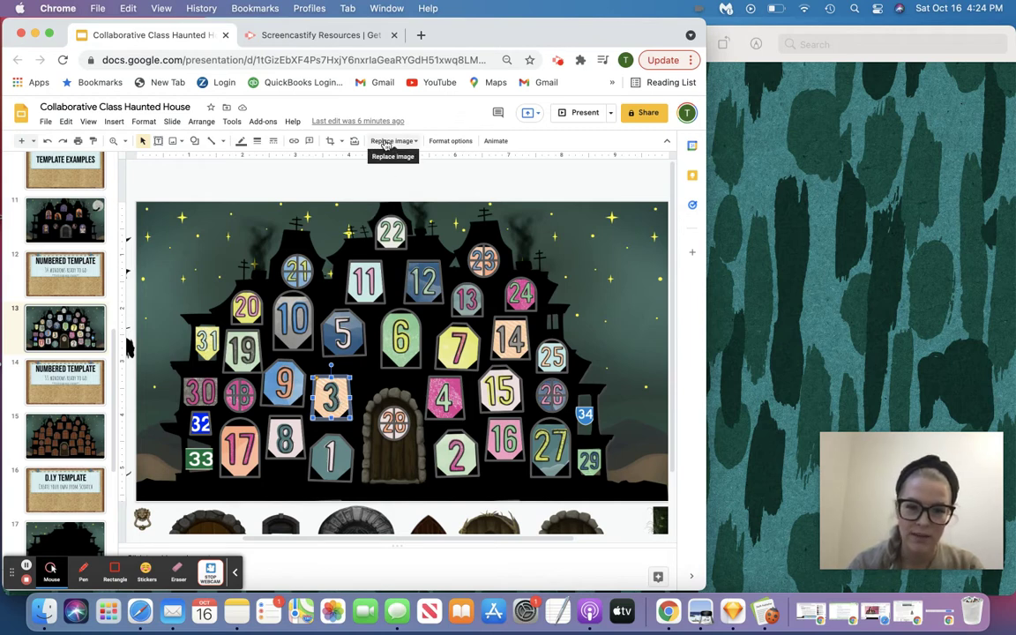
Review the Replace image sources for the window 3 picture, then switch to the Screencastify tab
click(296, 178)
click(326, 388)
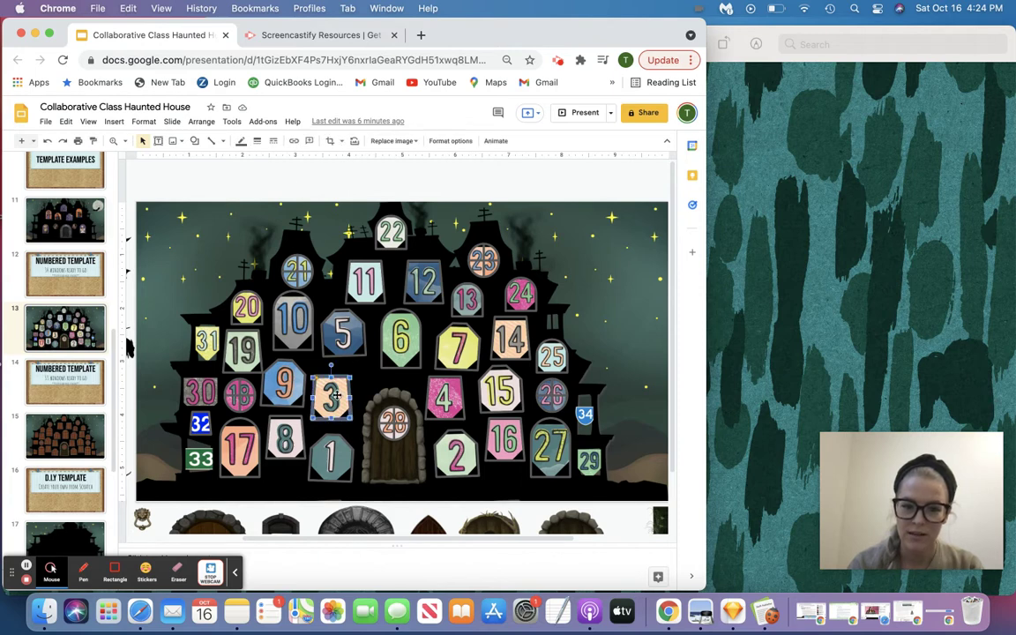
click(404, 144)
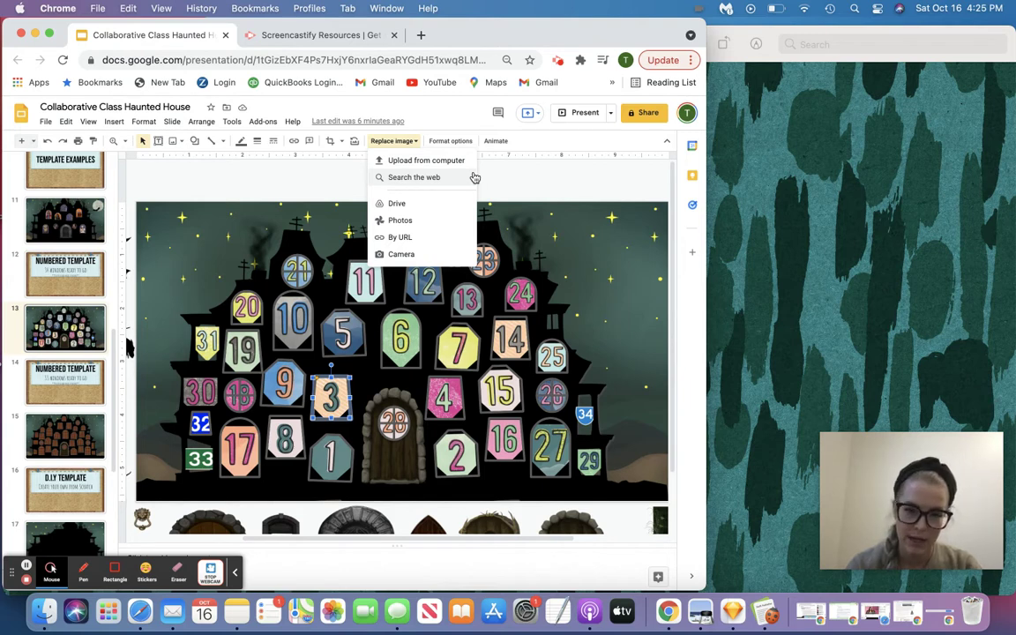
click(516, 177)
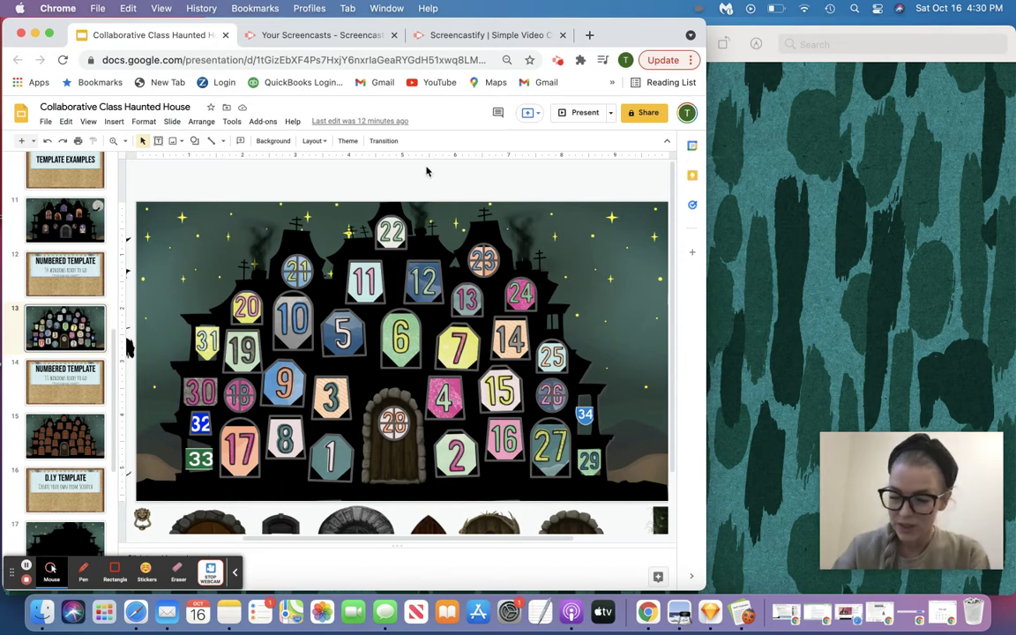
click(464, 35)
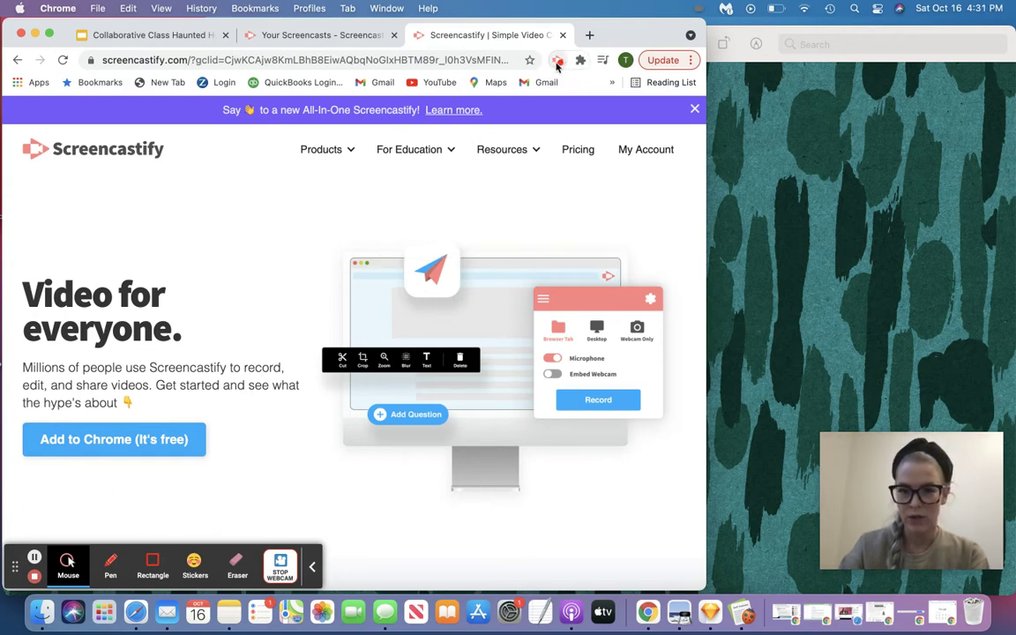
Open Screencastify's My Recordings library from the Your Screencasts tab
mouse_move(409, 152)
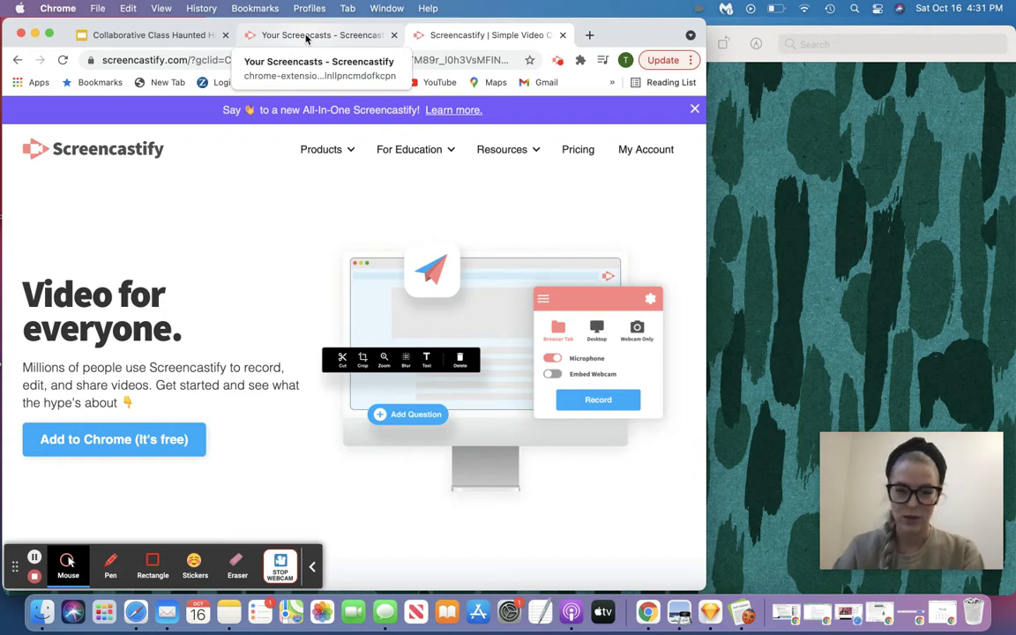
click(307, 37)
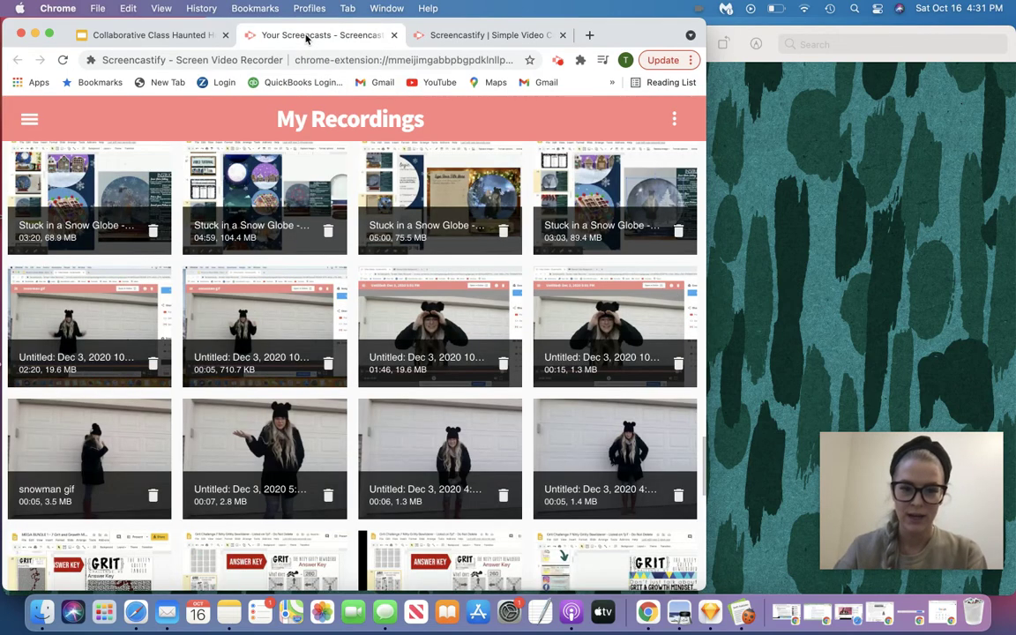
Trim the garage-door recording to 00:00–00:05 and save the trim
click(402, 430)
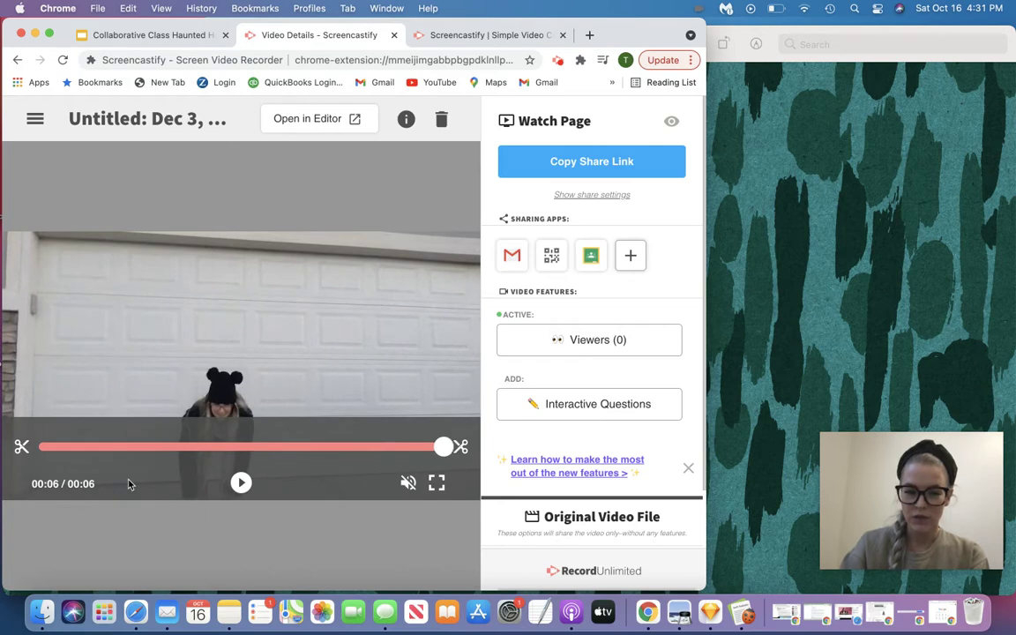
click(462, 448)
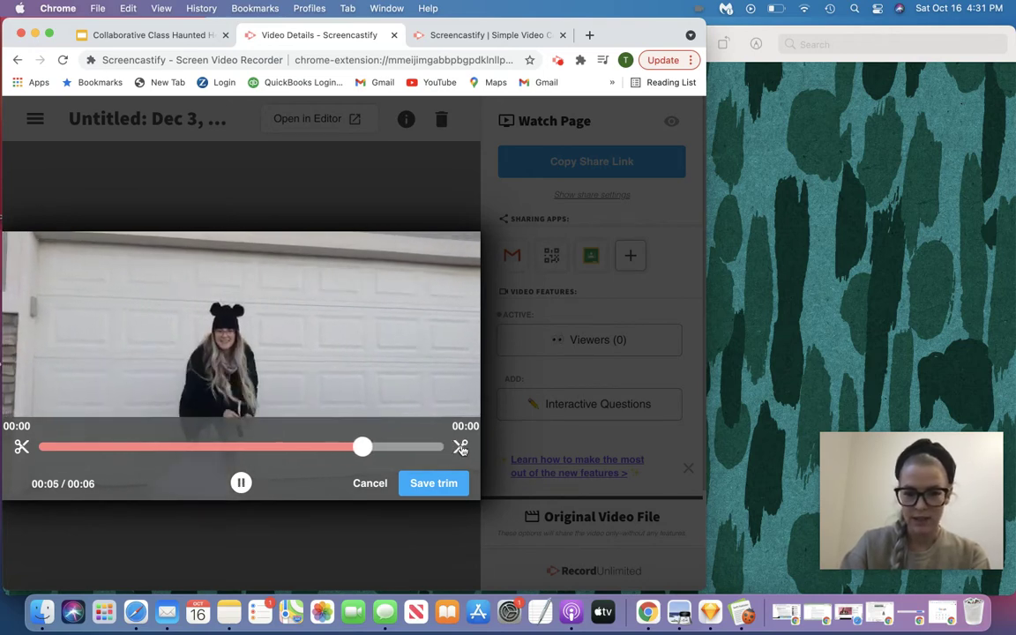
drag(460, 447, 400, 448)
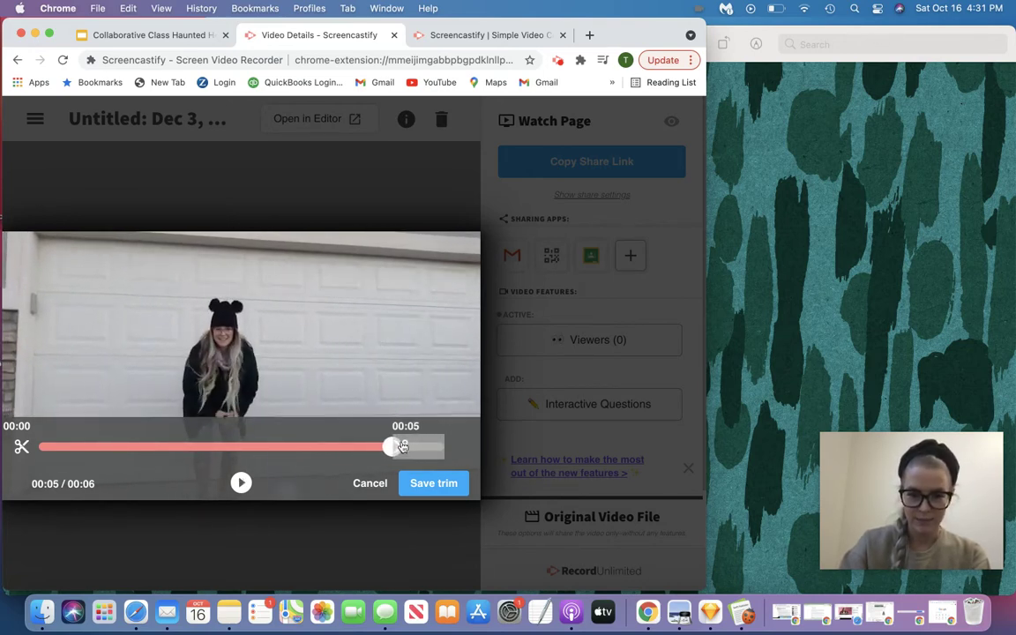
drag(24, 452, 74, 458)
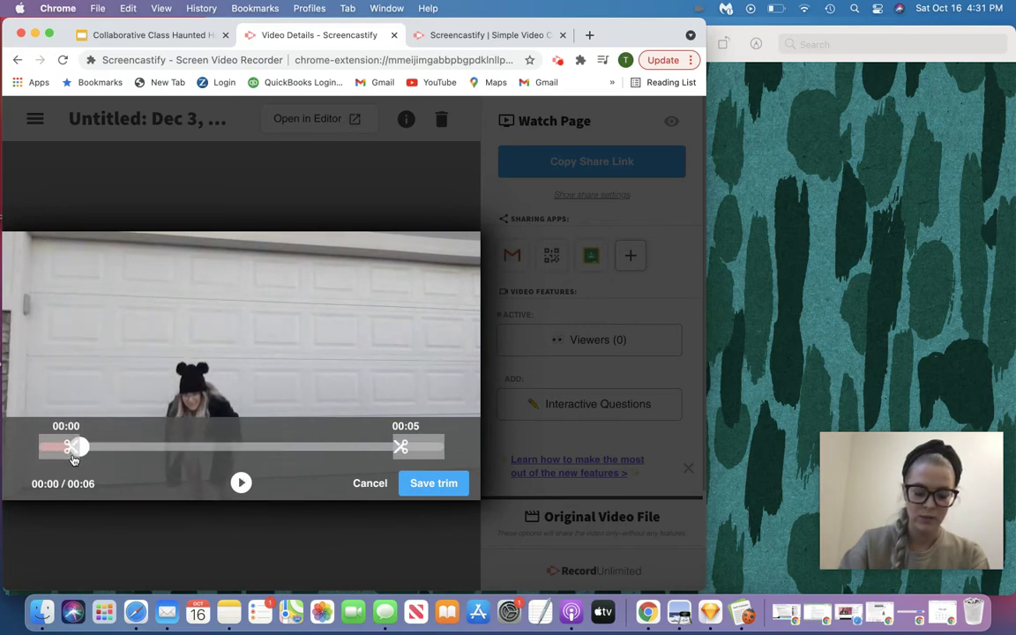
click(426, 485)
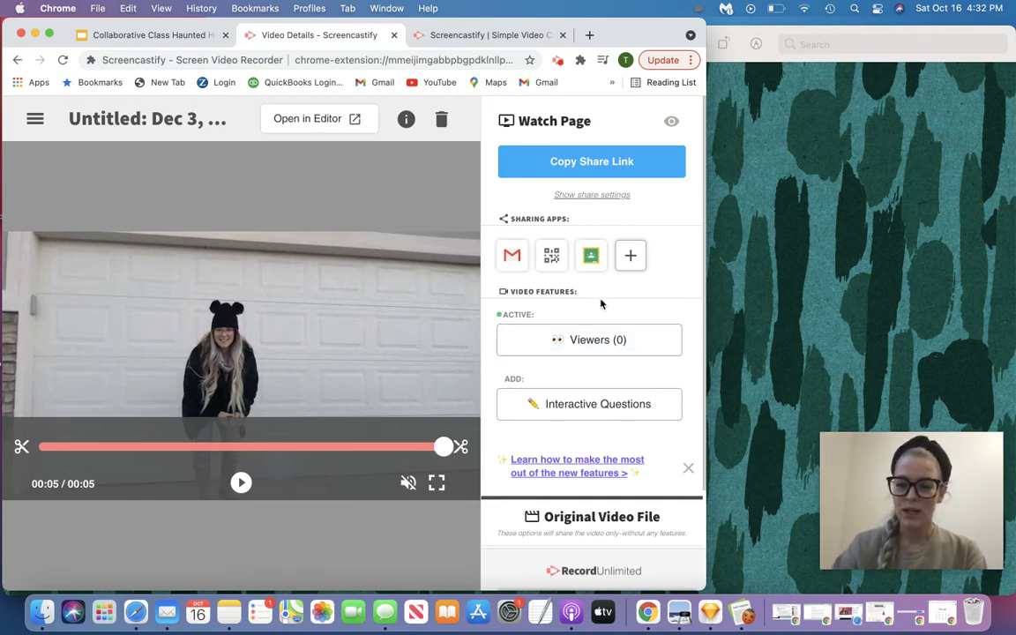
Let the trim finish so the clip runs 00:05, then scroll down its details page
scroll(599, 304, down, 2)
Export the trimmed clip as a 640×360 animated GIF
scroll(600, 304, down, 1)
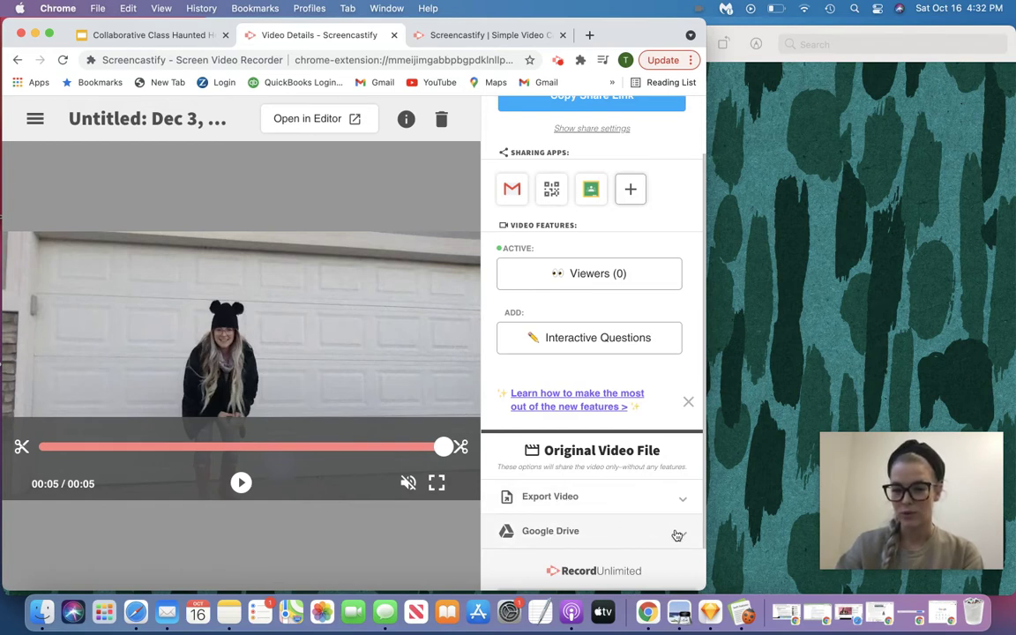
click(682, 500)
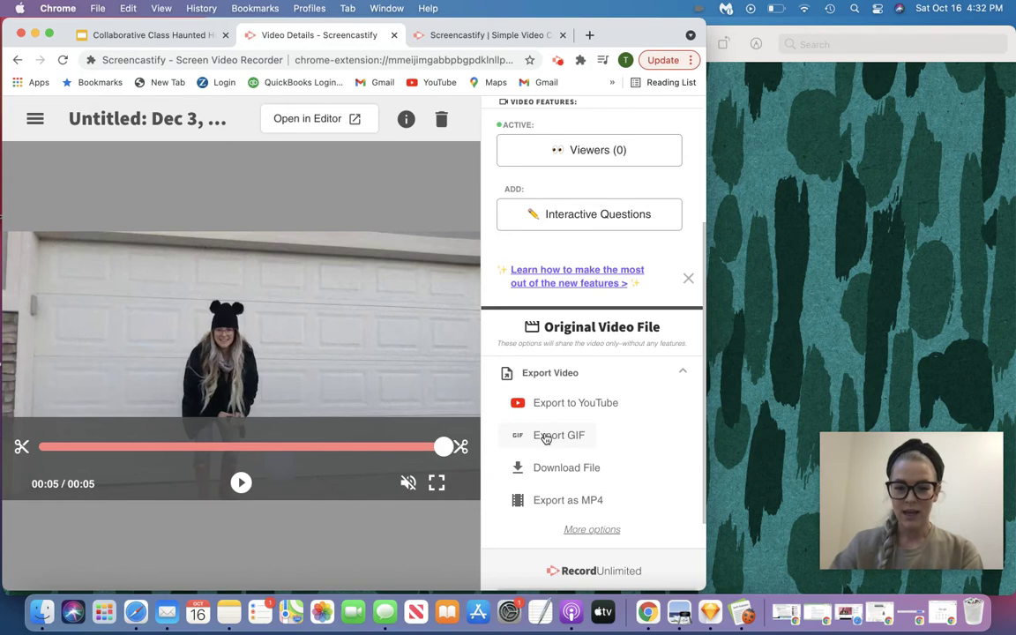
click(546, 437)
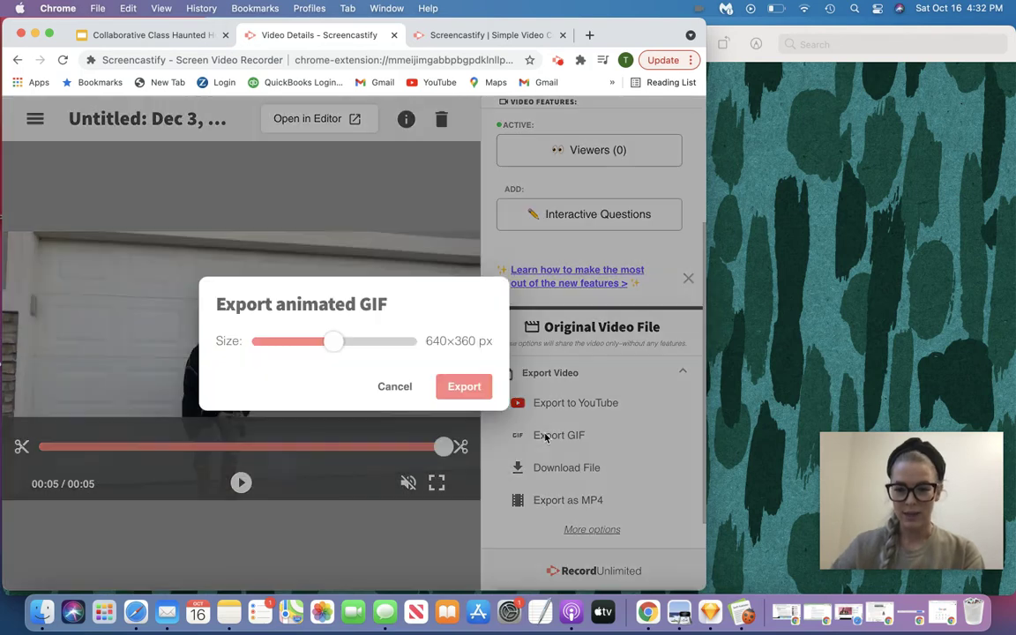
click(464, 388)
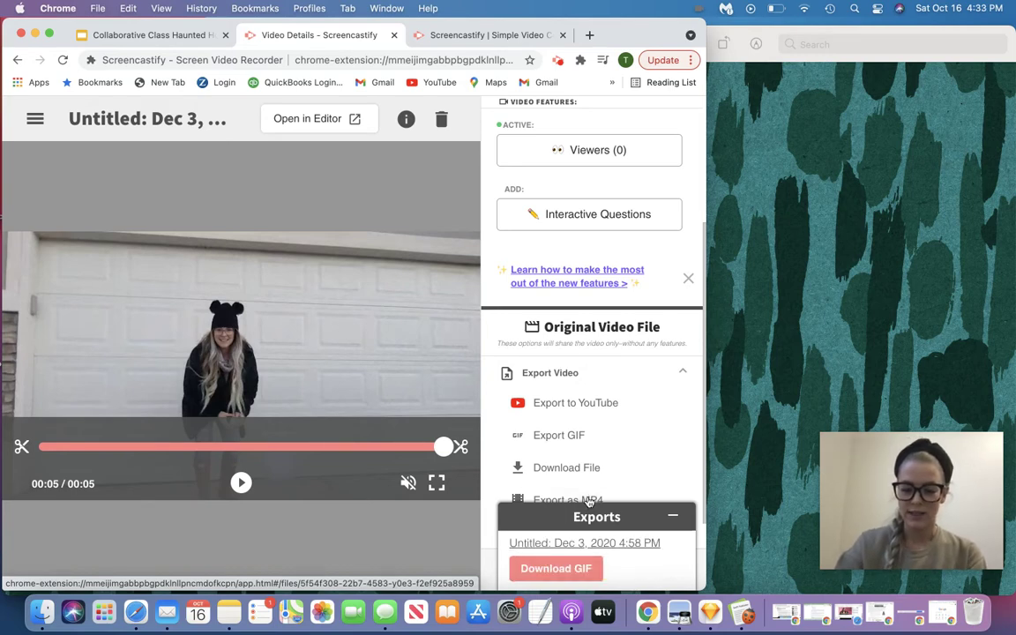
Download the exported GIF and open it in Preview
scroll(574, 554, down, 1)
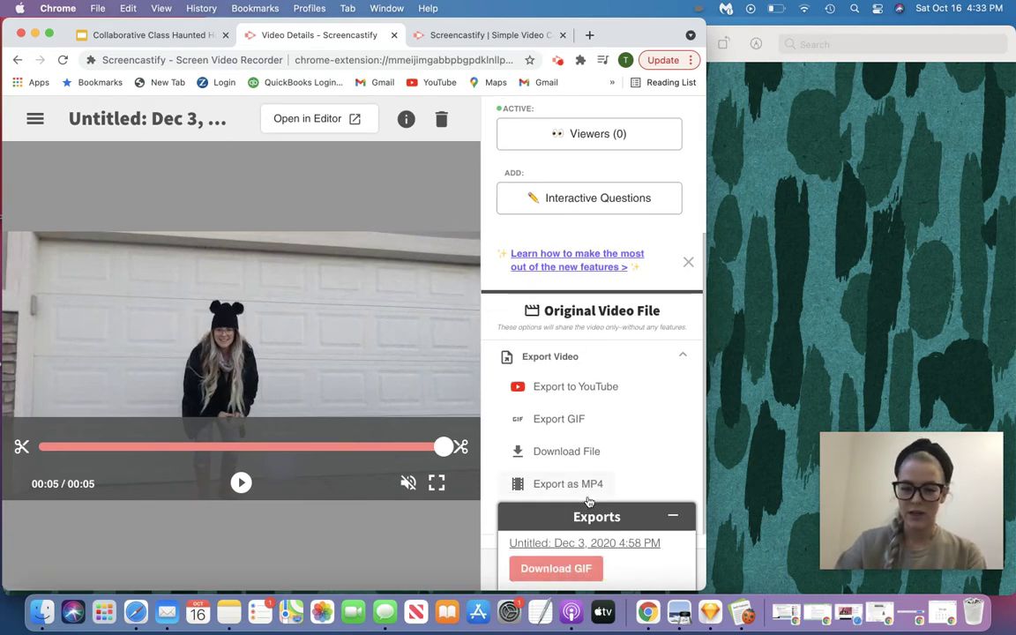
click(548, 569)
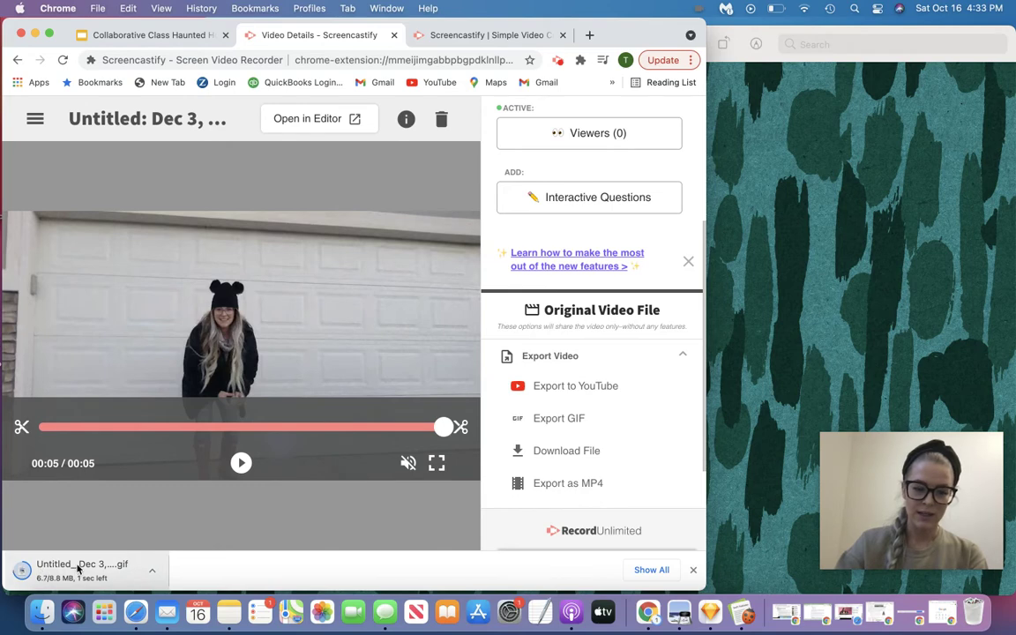
click(79, 571)
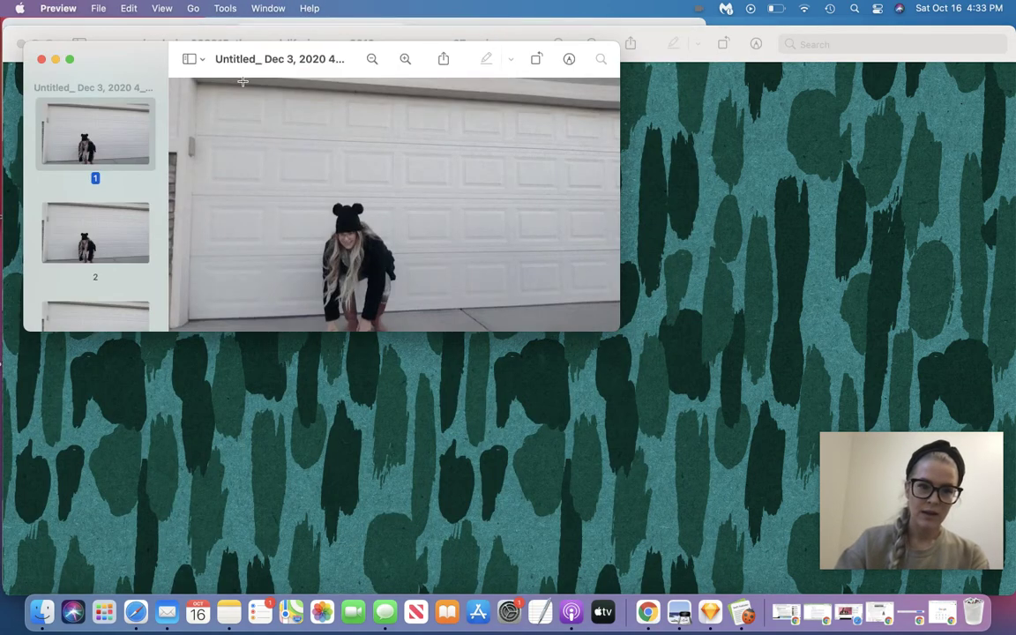
Rename the GIF in Preview to 'Haunted House' and minimize its window
double_click(258, 60)
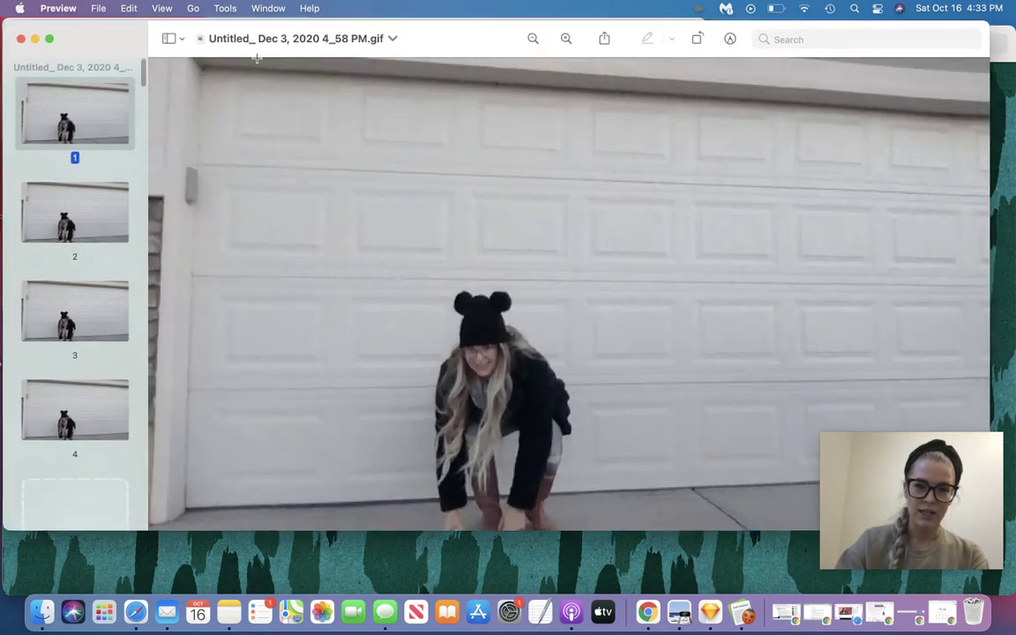
click(252, 42)
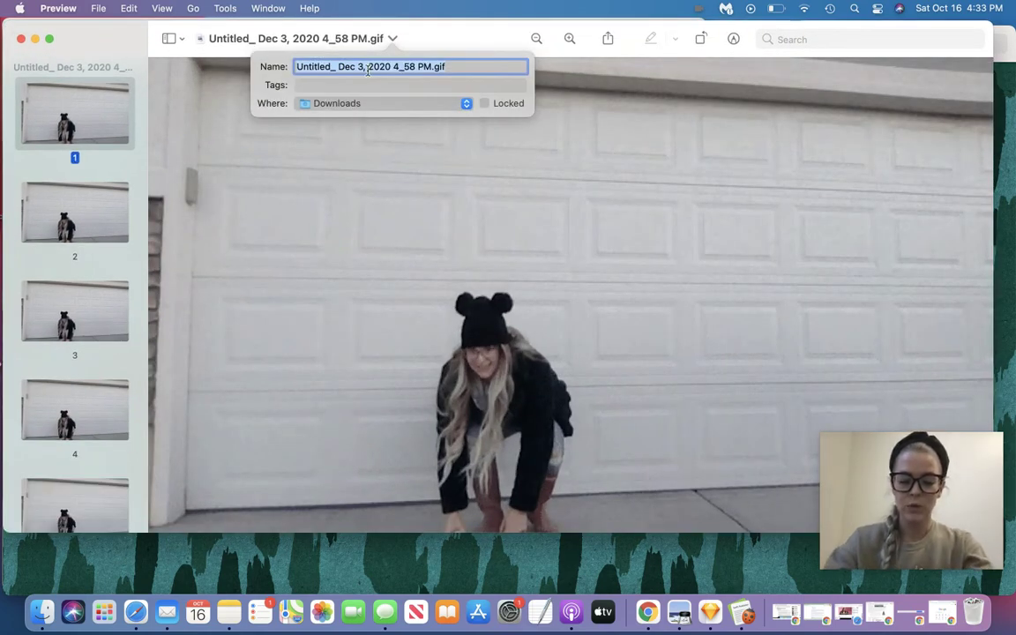
text(Haunted House GIF)
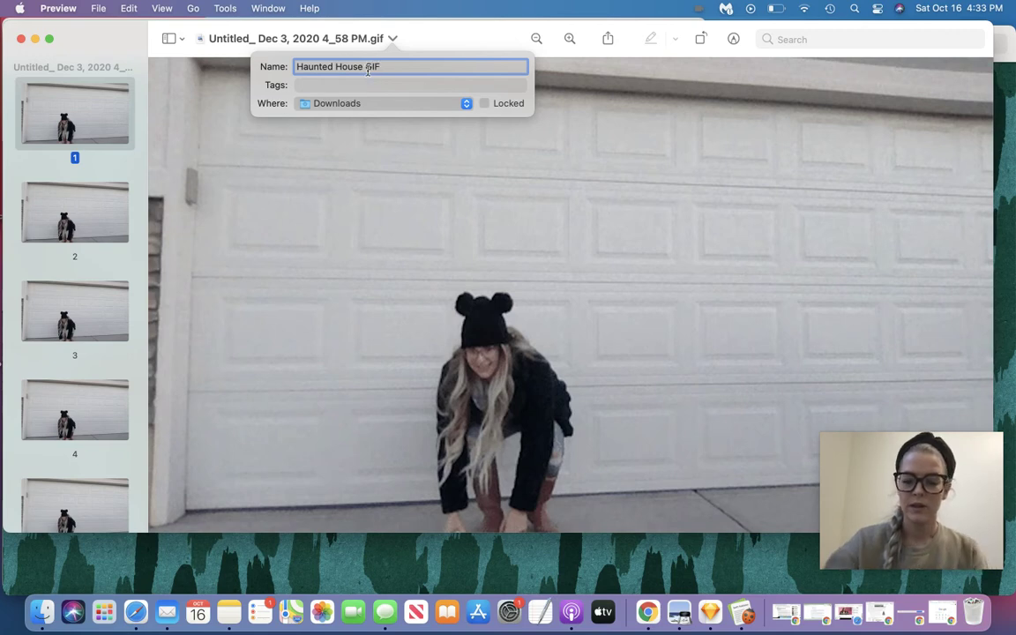
key(Return)
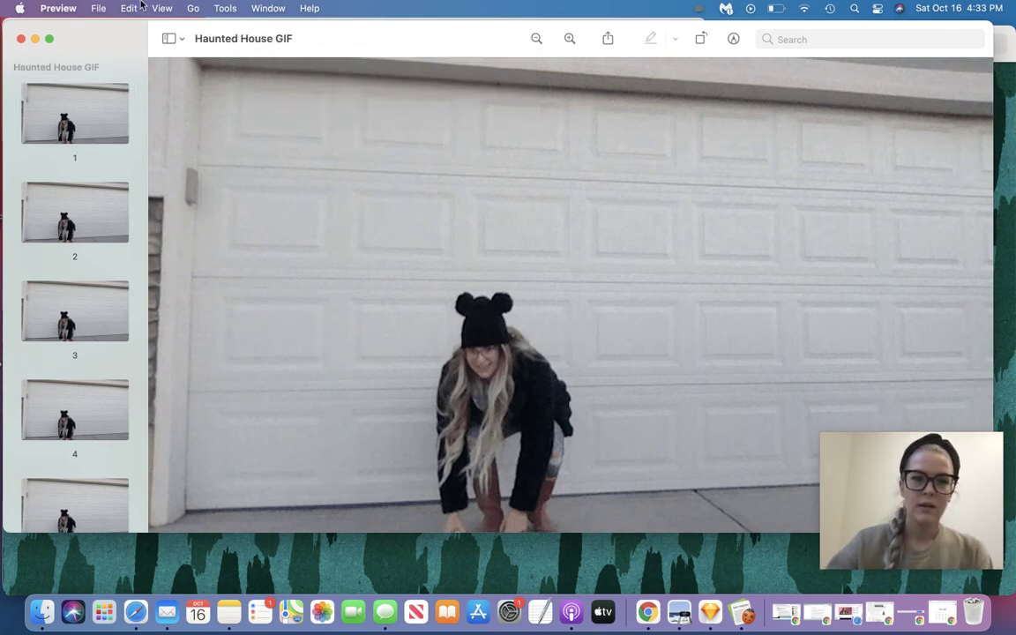
click(36, 40)
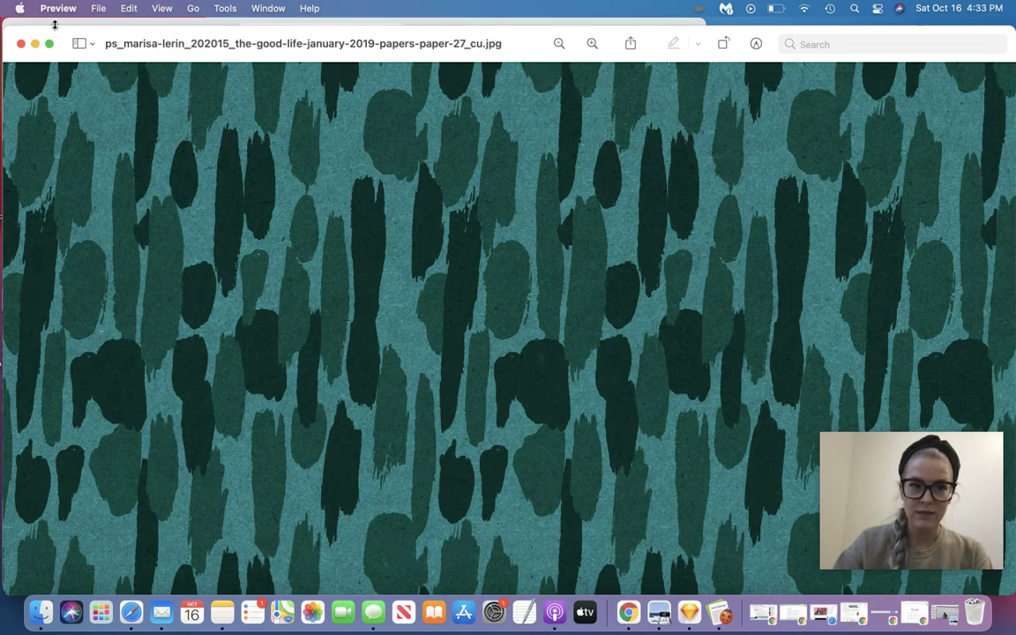
In the Slides deck, replace the window 3 picture with the uploaded Haunted House GIF
key(super+Tab)
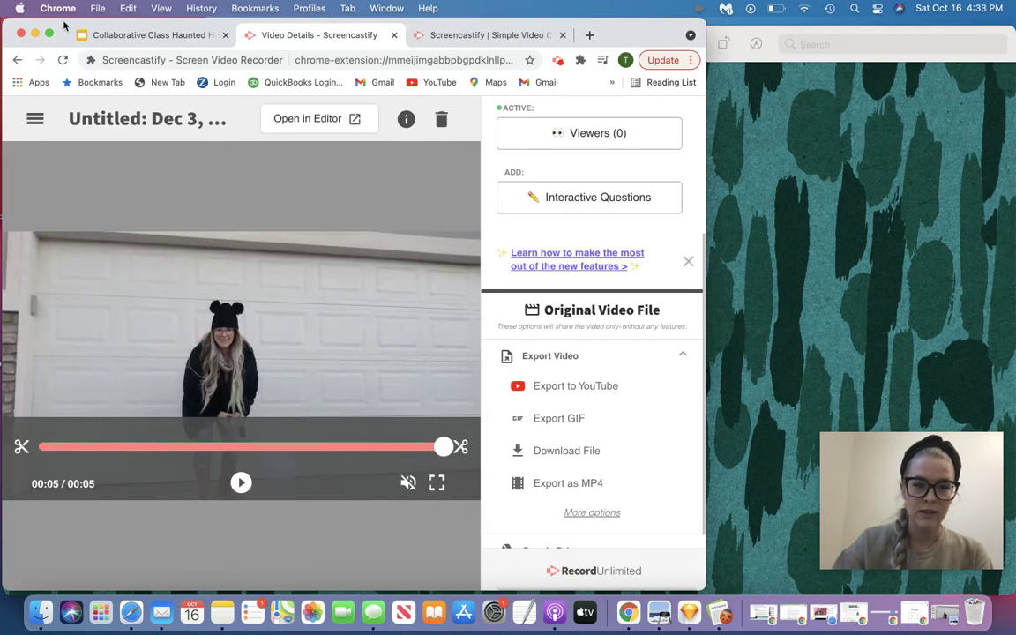
click(123, 37)
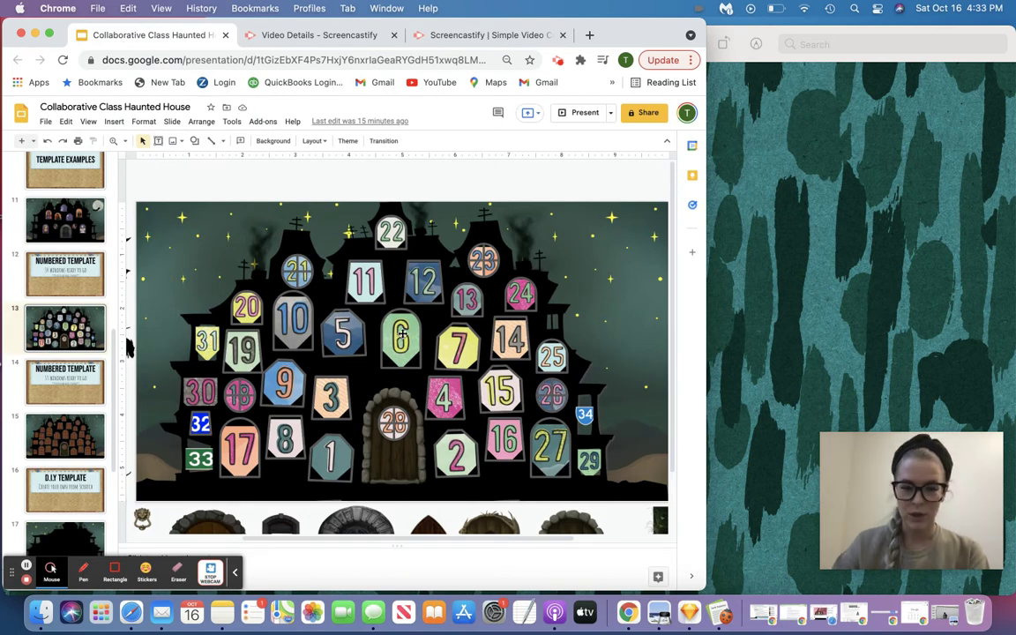
click(330, 400)
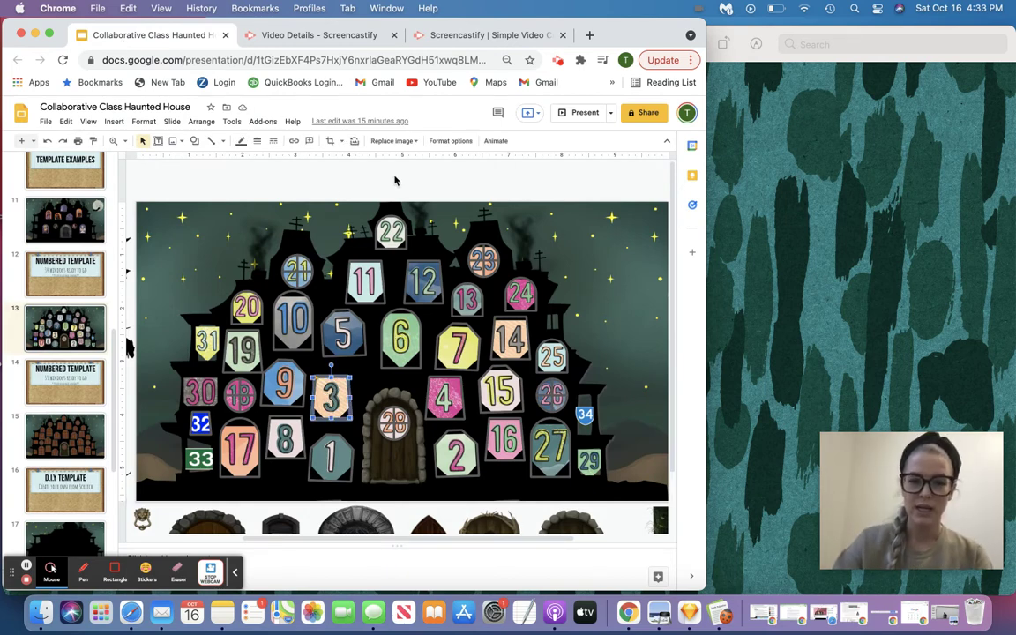
click(396, 143)
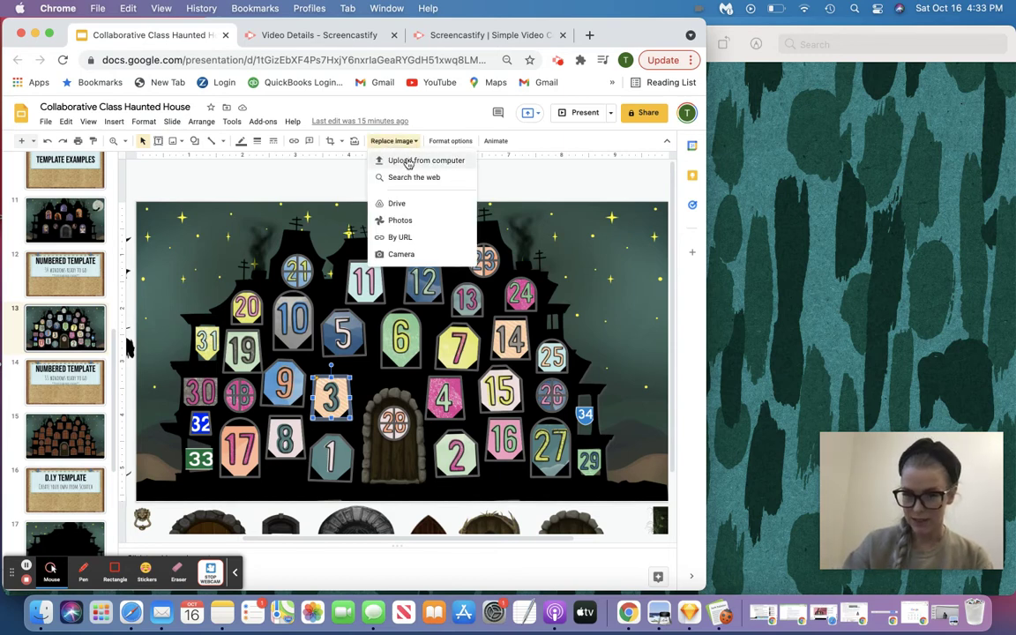
click(408, 162)
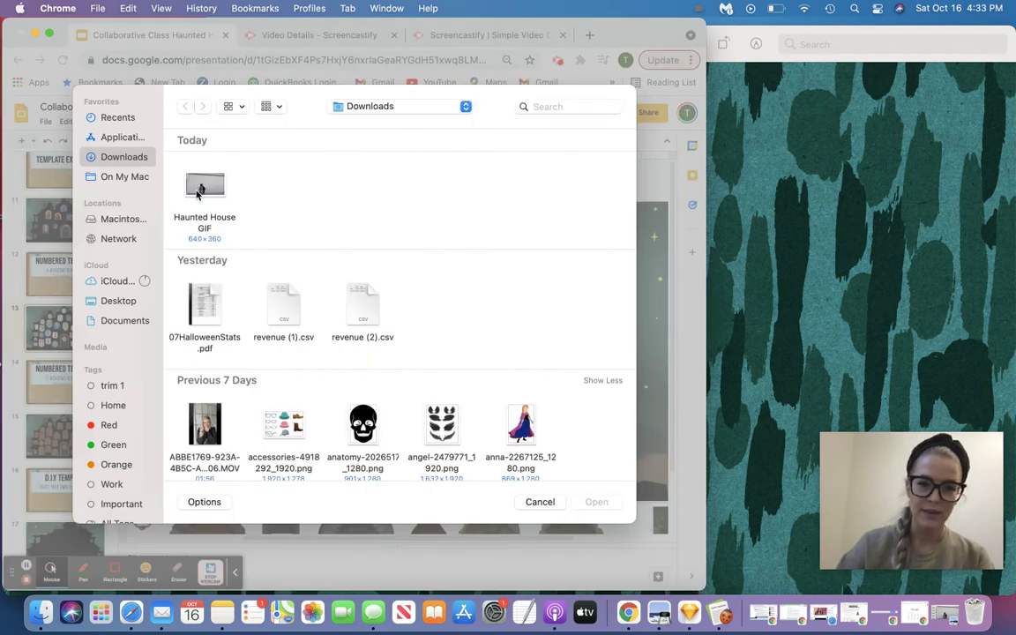
click(199, 194)
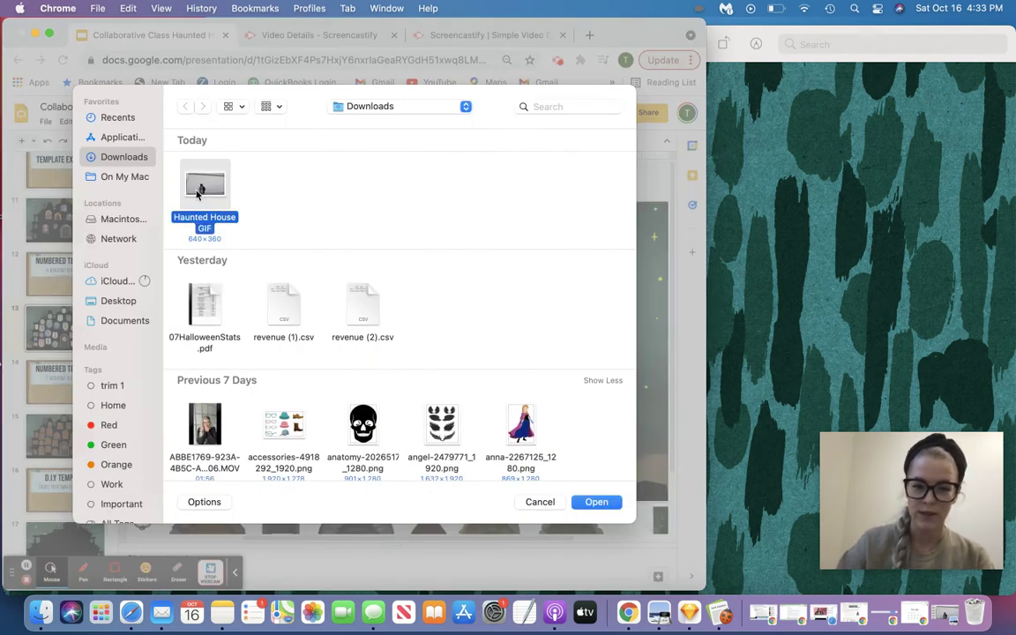
click(597, 502)
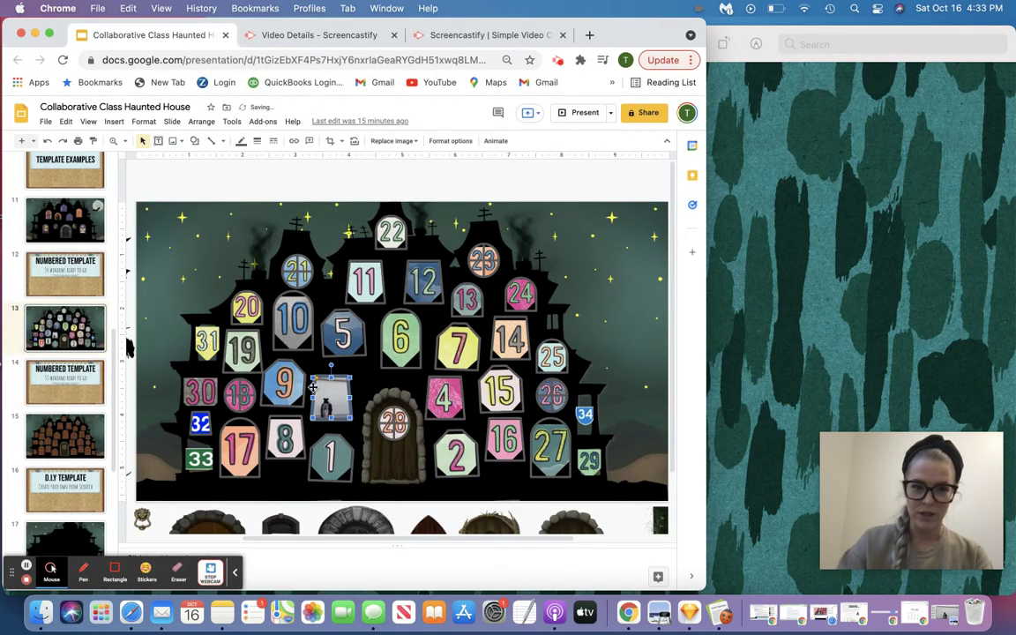
Zoom the slide to 100%, then 200%, and scroll down to window 3's GIF
click(125, 141)
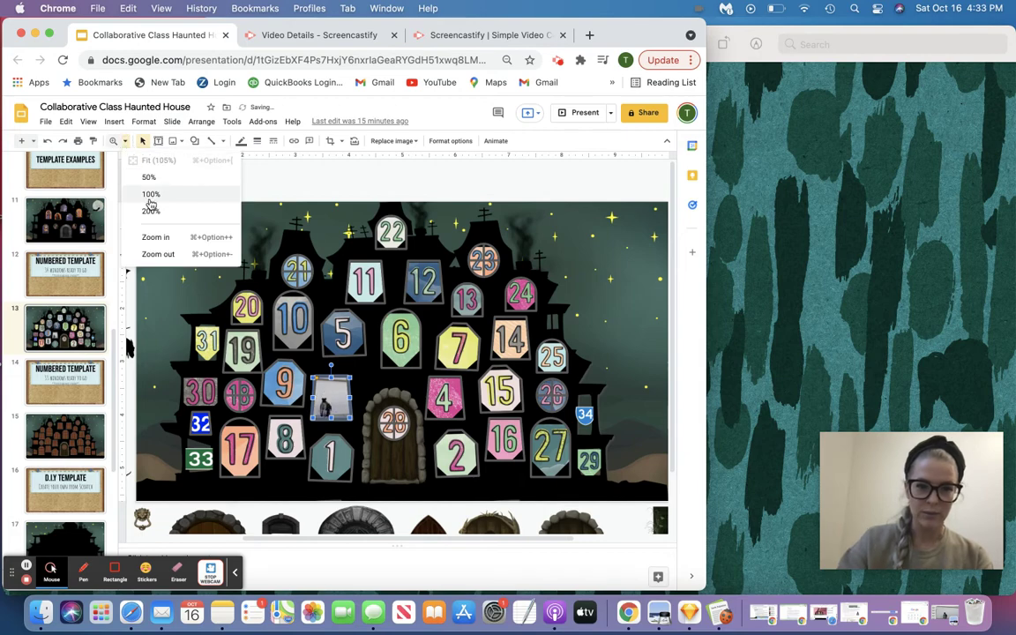
click(150, 201)
click(125, 141)
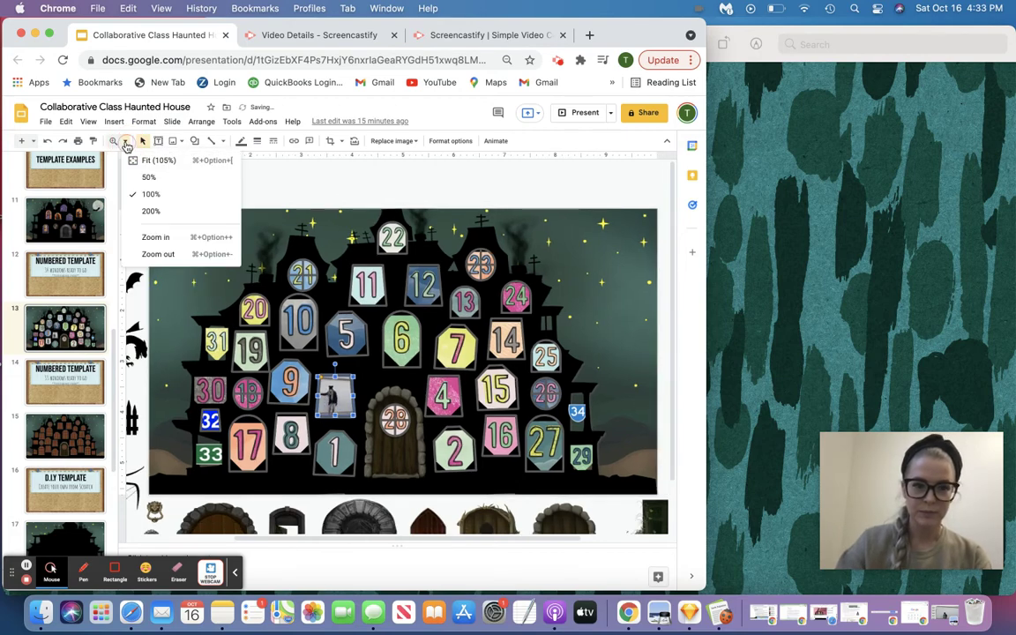
click(141, 211)
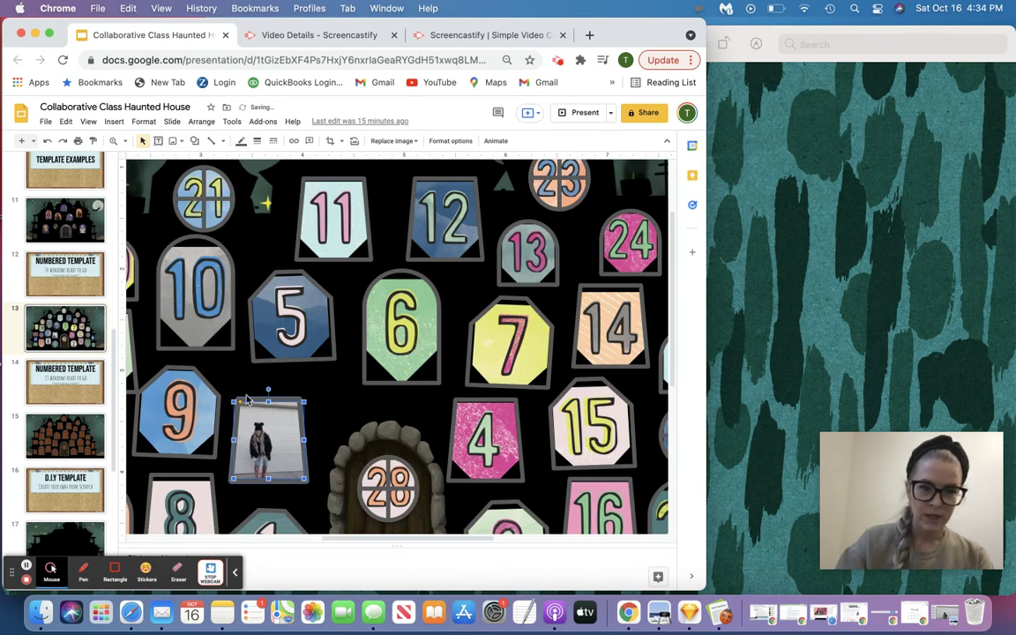
scroll(248, 399, down, 1)
scroll(248, 399, down, 3)
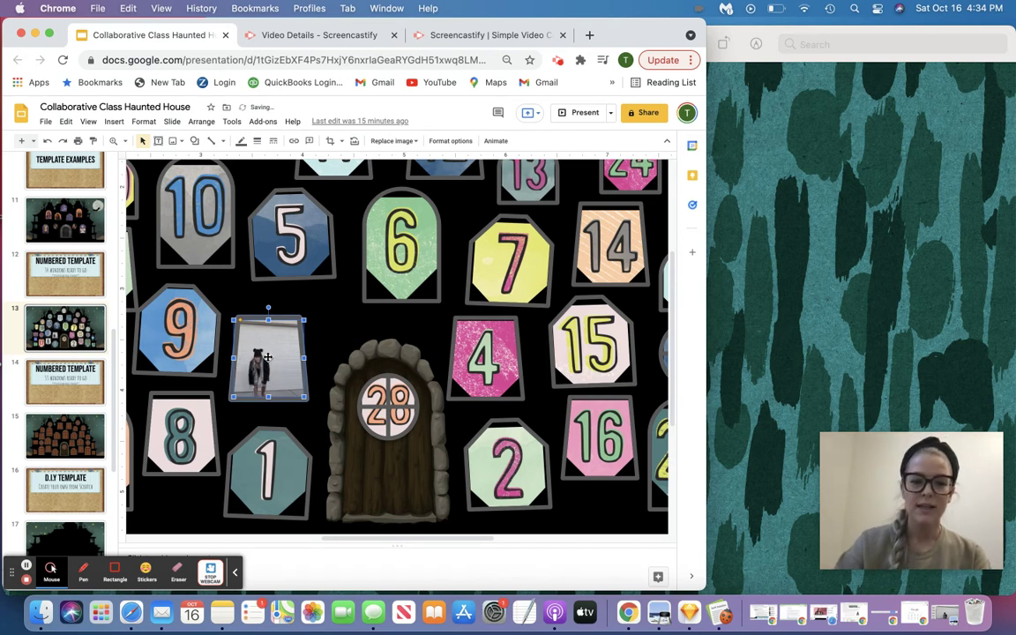
Crop the window 3 GIF, undoing a left trim and enlarging it from the bottom-right corner
double_click(267, 358)
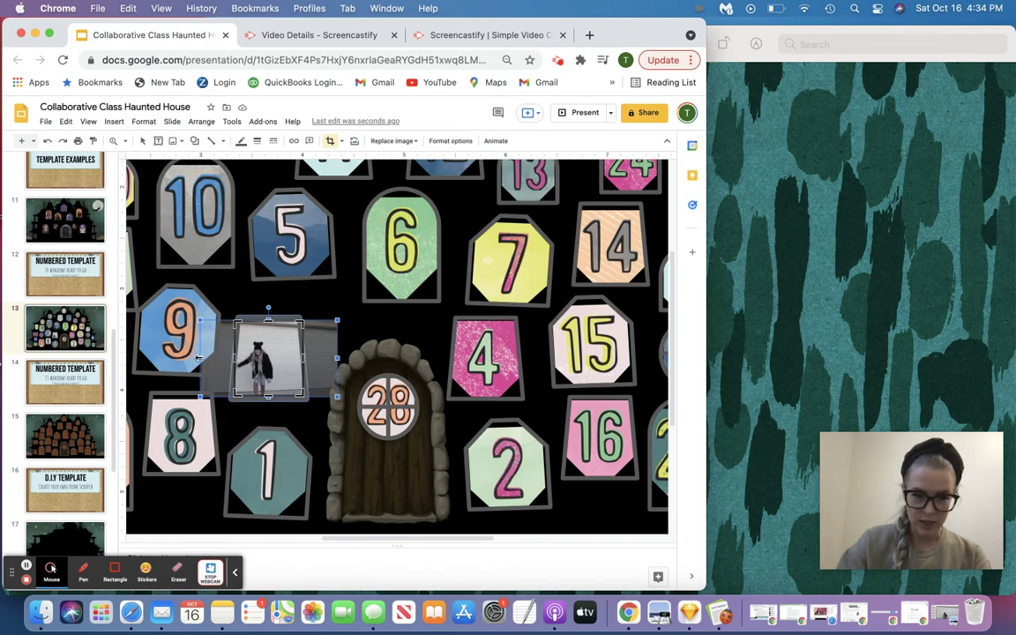
drag(199, 357, 237, 366)
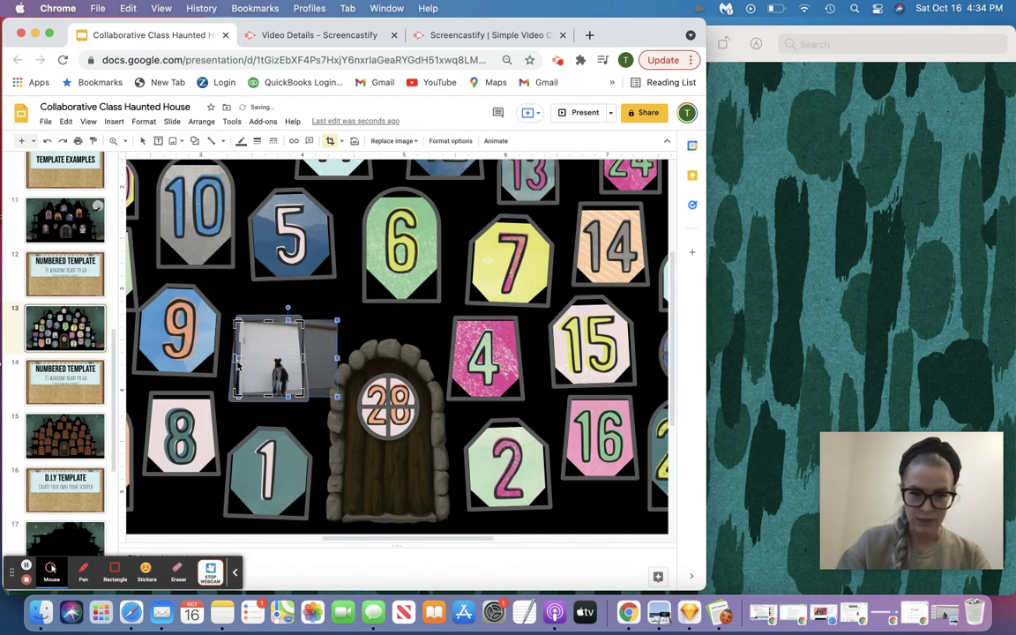
click(47, 142)
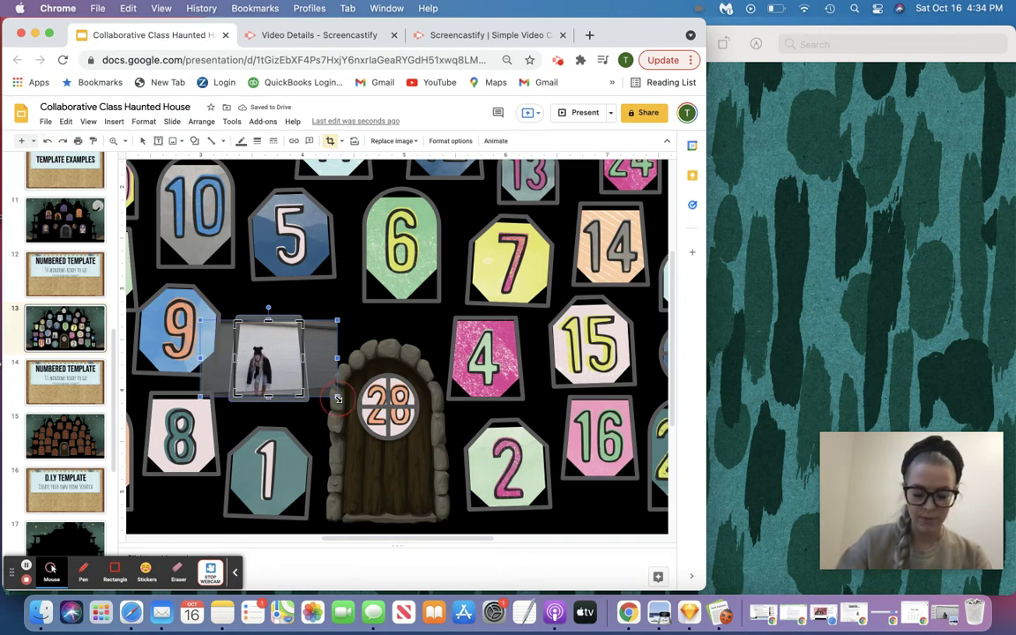
drag(337, 398, 373, 449)
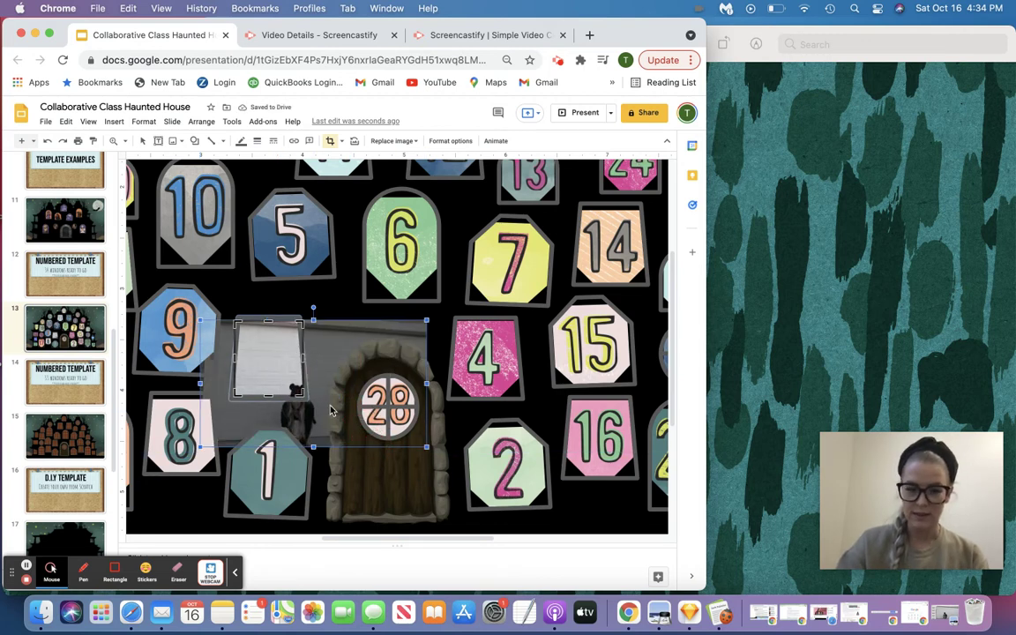
key(Return)
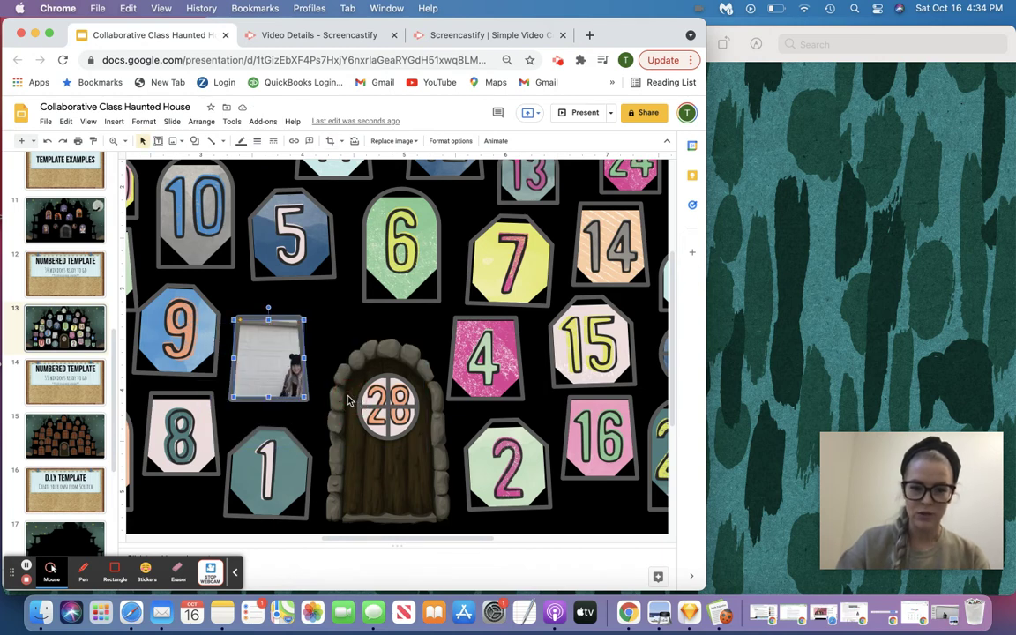
Recrop the GIF, enlarging and shifting the footage so the person sits centred, and apply
double_click(271, 358)
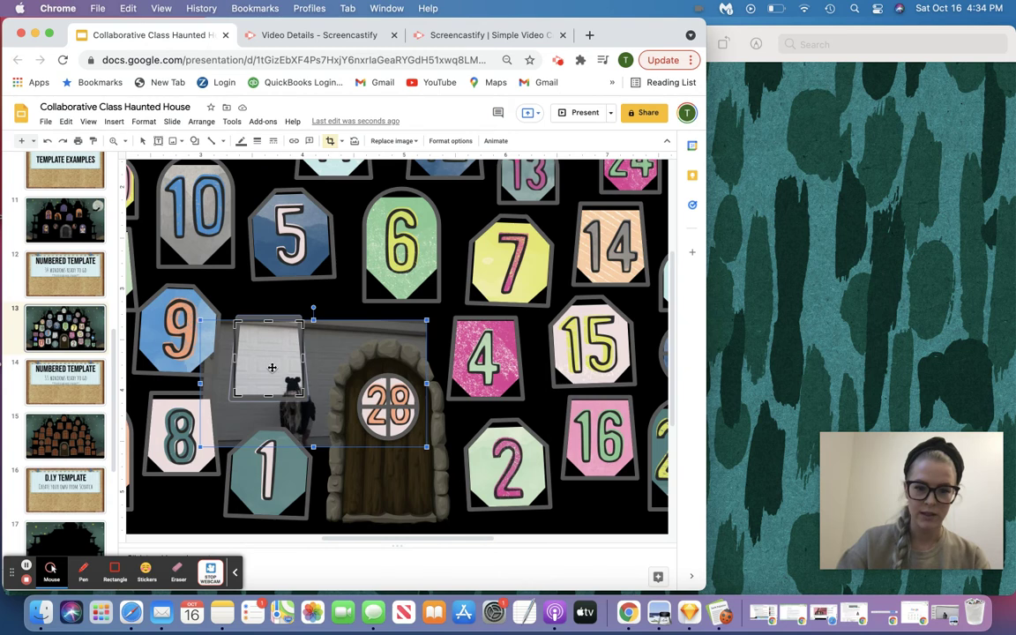
mouse_move(270, 366)
mouse_down()
mouse_move(239, 350)
mouse_move(266, 359)
mouse_up()
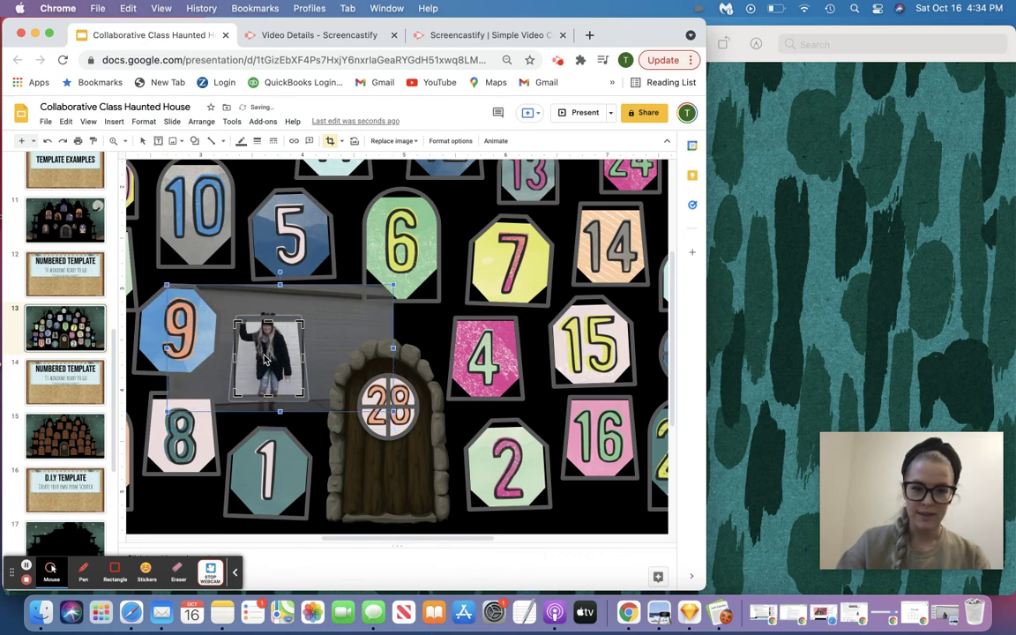
drag(270, 344, 272, 347)
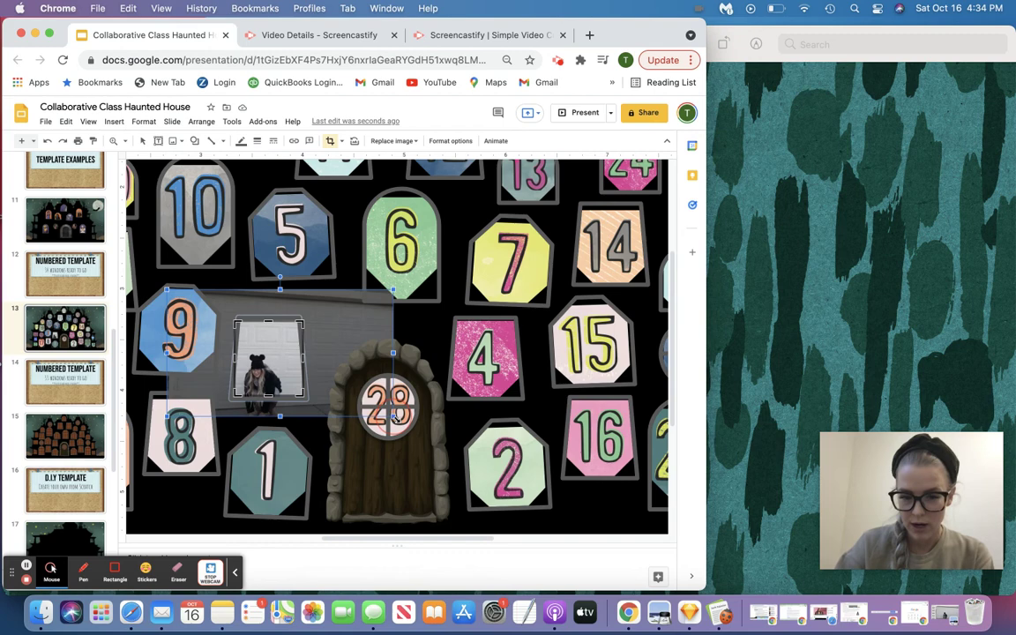
drag(392, 414, 440, 453)
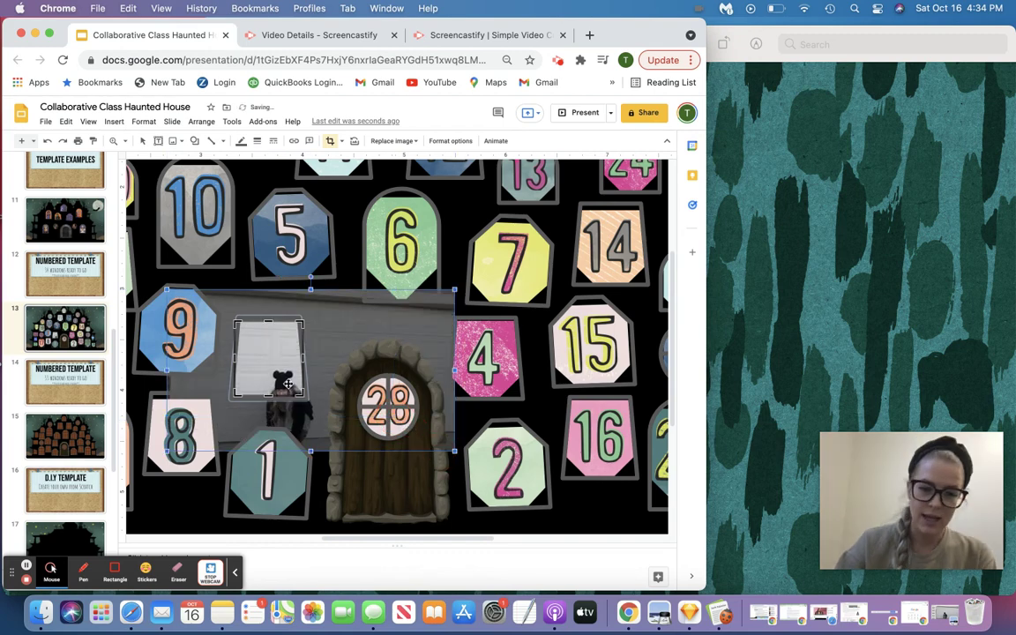
mouse_move(274, 371)
mouse_down()
mouse_move(237, 364)
mouse_move(276, 388)
mouse_up()
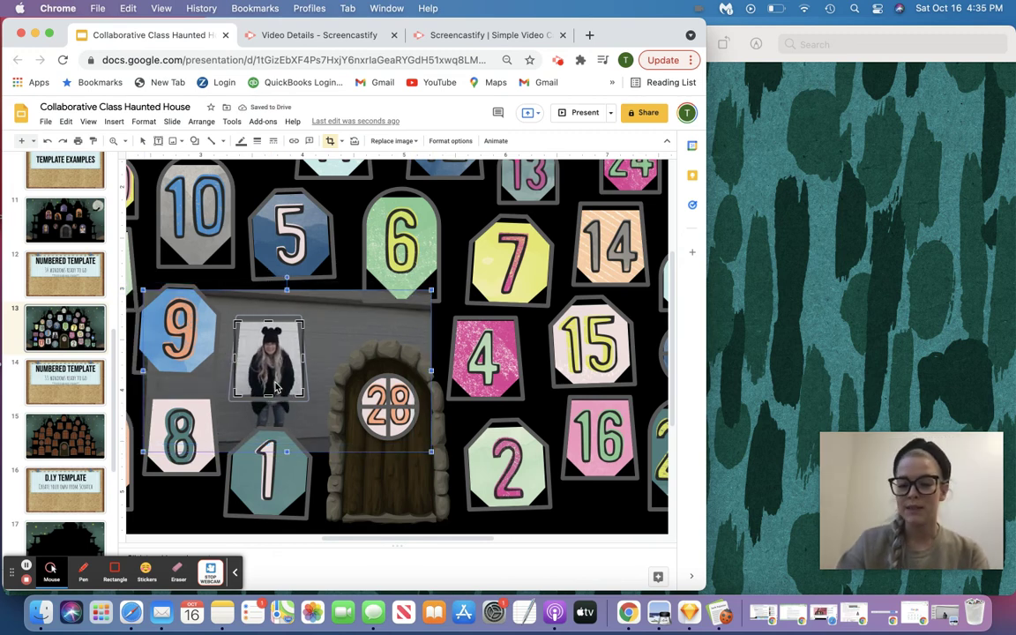
click(385, 474)
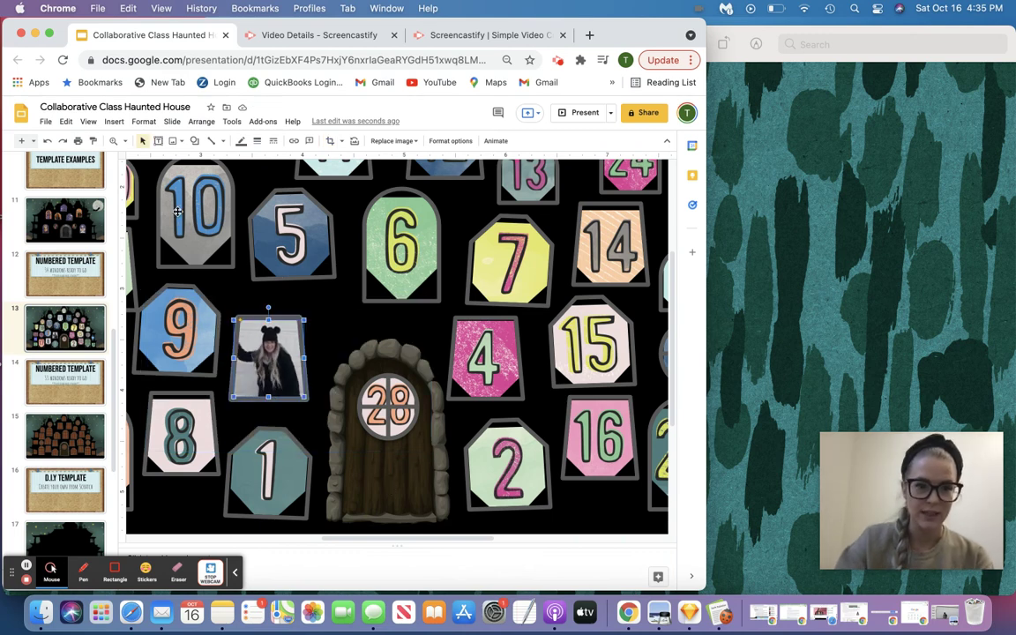